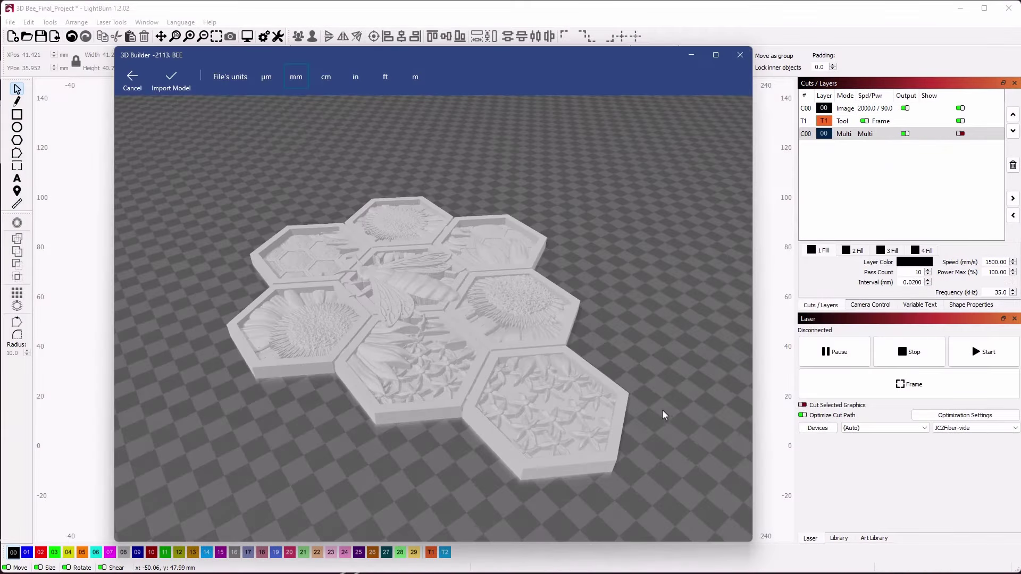
- Tilt the BEE.STL honeycomb model in 3D Builder to inspect it
{"action": "left_click_drag", "start_coordinate": [379, 487], "coordinate": [367, 523]}
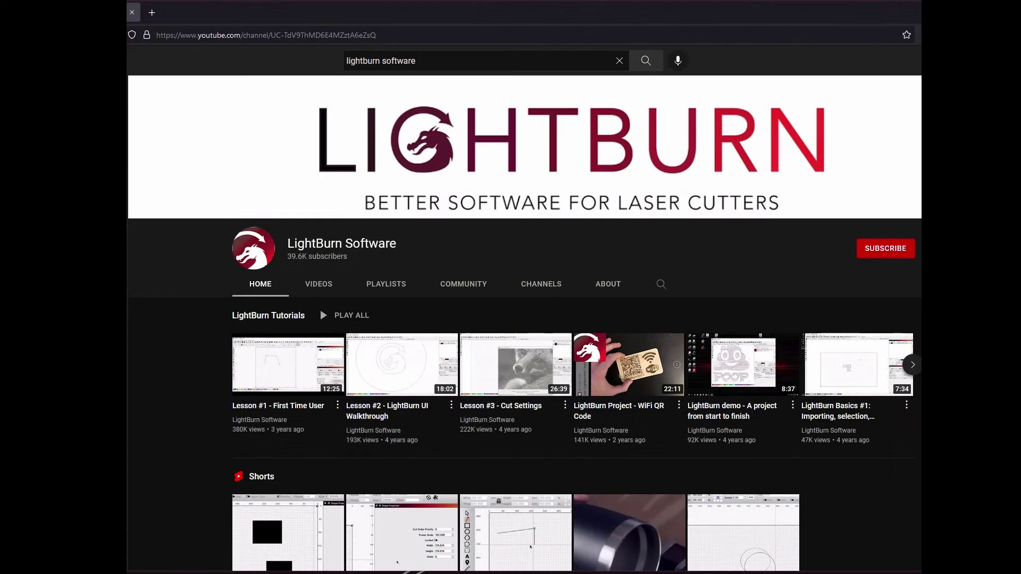
- Show all uploaded videos on the LightBurn Software YouTube channel
{"action": "left_click", "coordinate": [325, 287]}
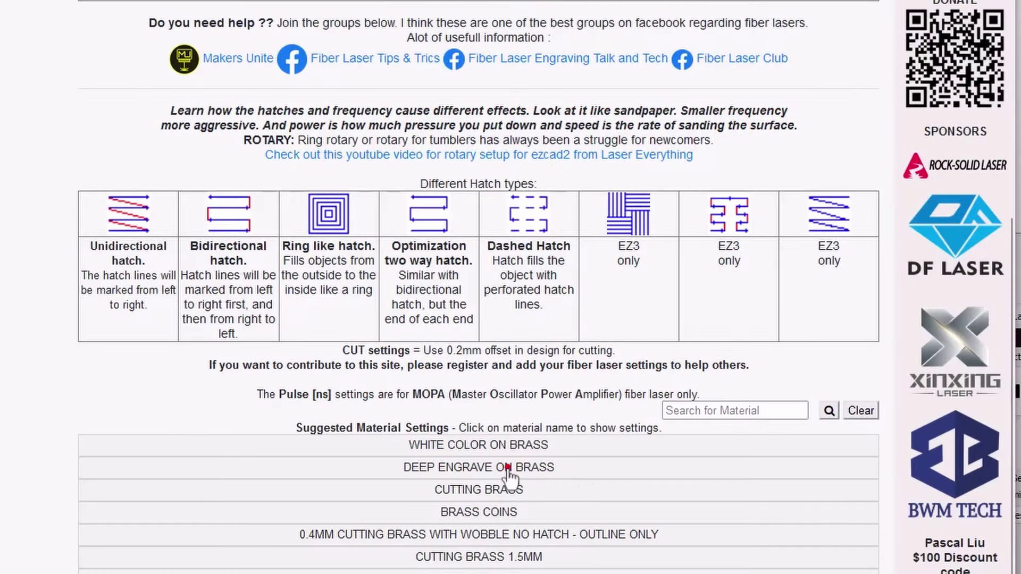
- Expand Deep Engrave on Brass and scroll down to its settings table
{"action": "left_click", "coordinate": [506, 469]}
{"action": "scroll", "coordinate": [574, 516], "scroll_direction": "down", "scroll_amount": 3}
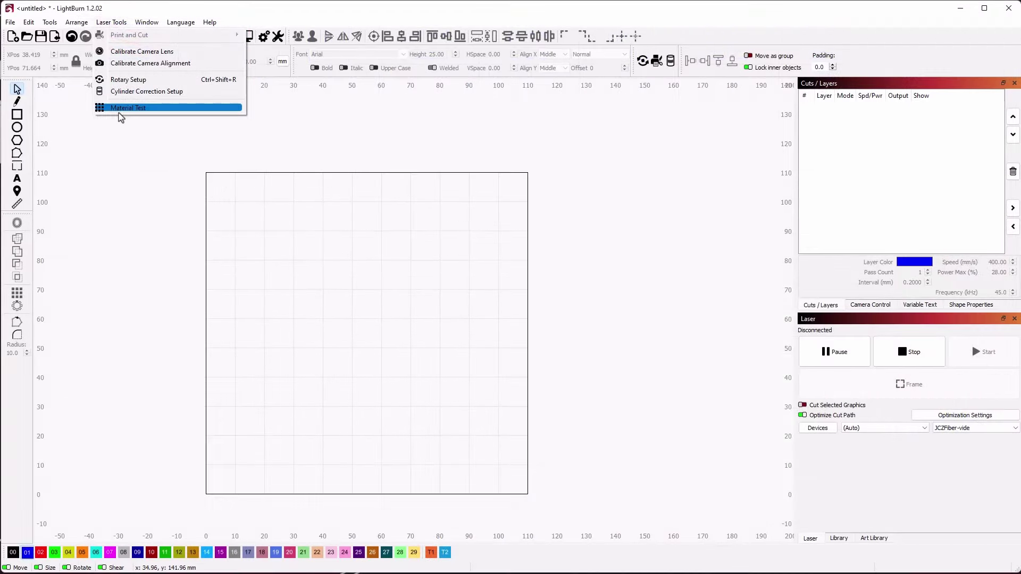
- Start generating a material test from Laser Tools > Material Test
{"action": "left_click", "coordinate": [119, 109]}
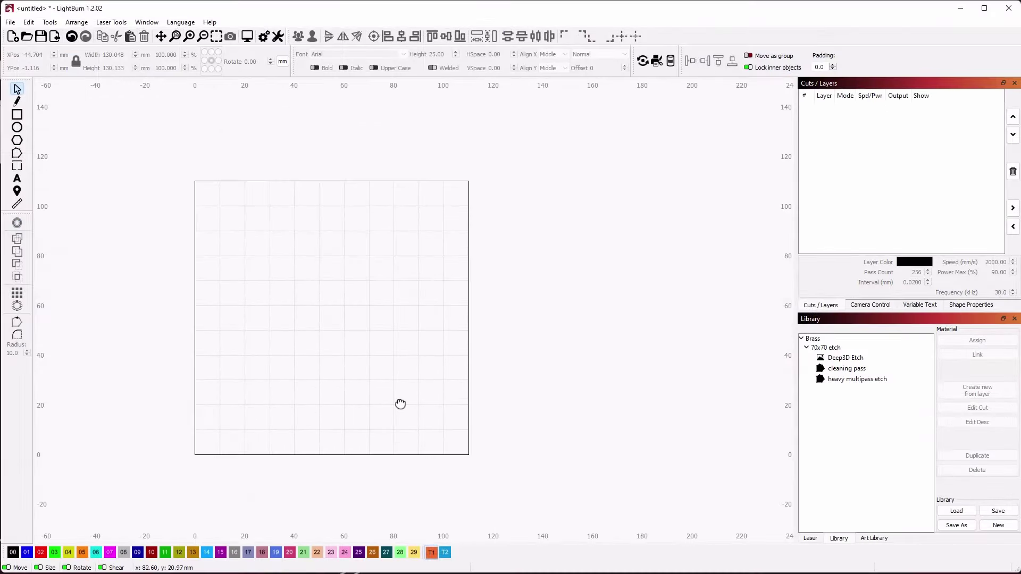
- Import the bee honeycomb depth image, scale it to about 67 mm and move it up-right
{"action": "left_click_drag", "start_coordinate": [399, 404], "coordinate": [421, 434]}
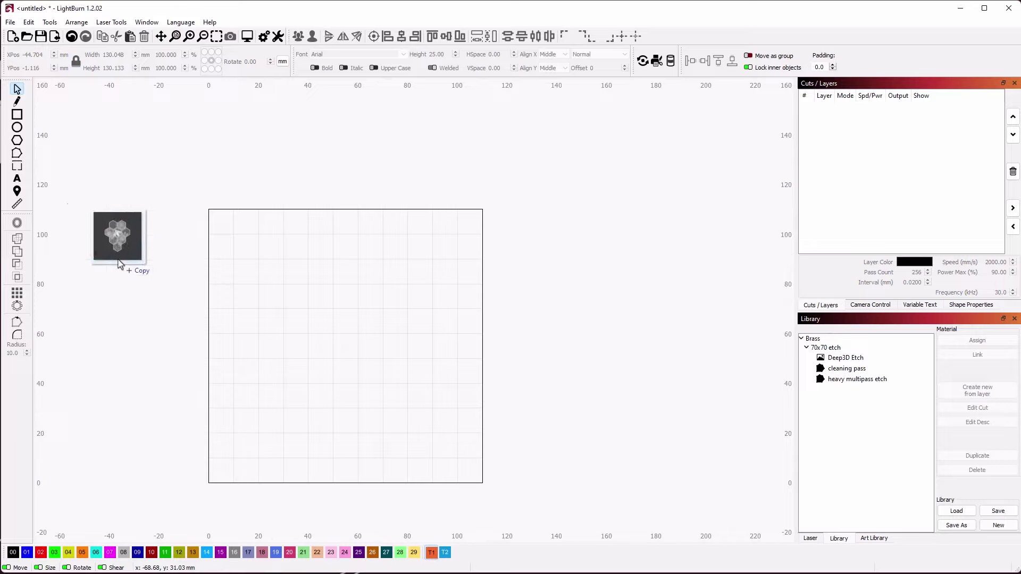
{"action": "left_click_drag", "start_coordinate": [118, 261], "coordinate": [310, 339]}
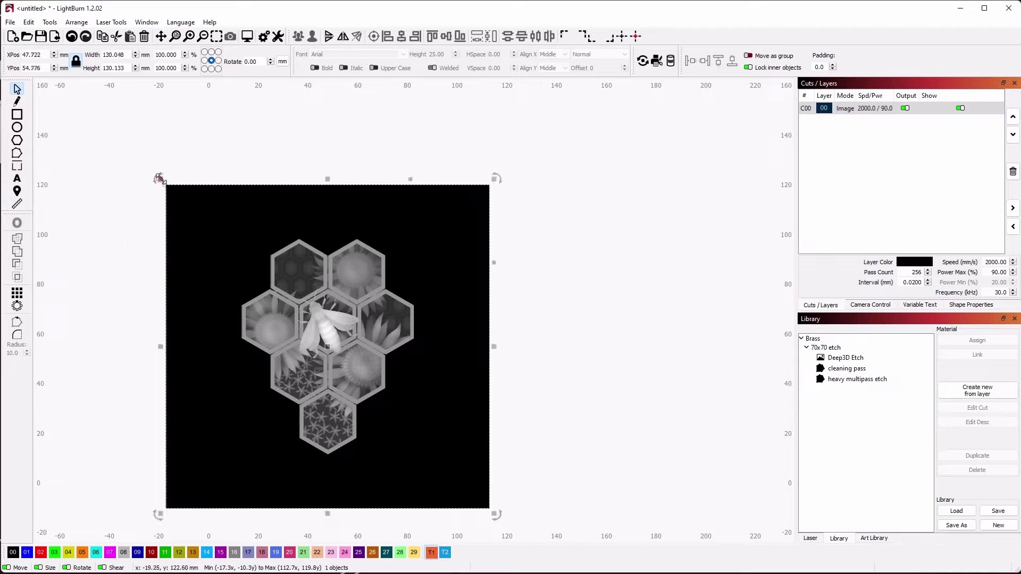
{"action": "left_click_drag", "start_coordinate": [159, 178], "coordinate": [335, 340]}
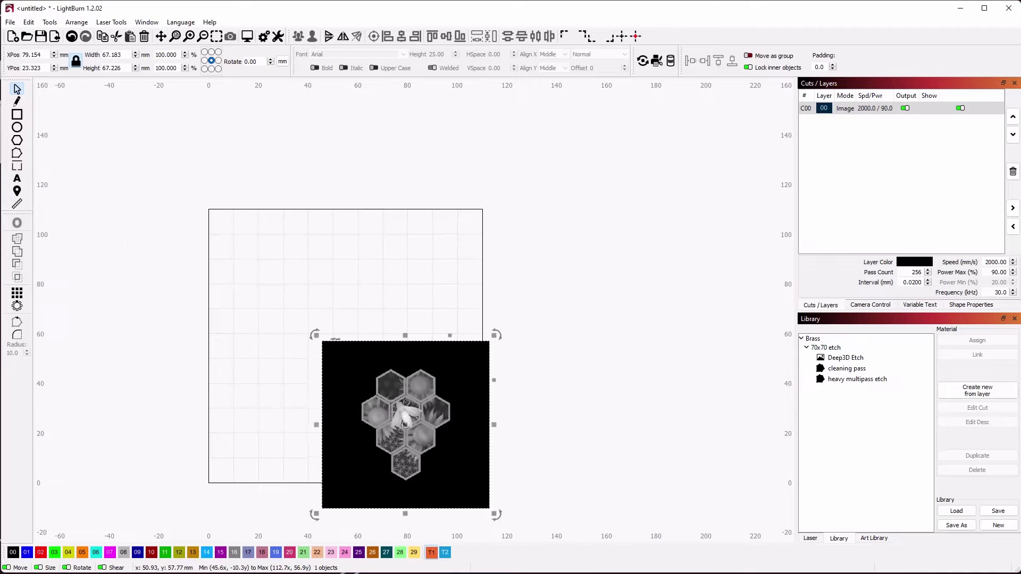
{"action": "left_click_drag", "start_coordinate": [408, 422], "coordinate": [619, 361]}
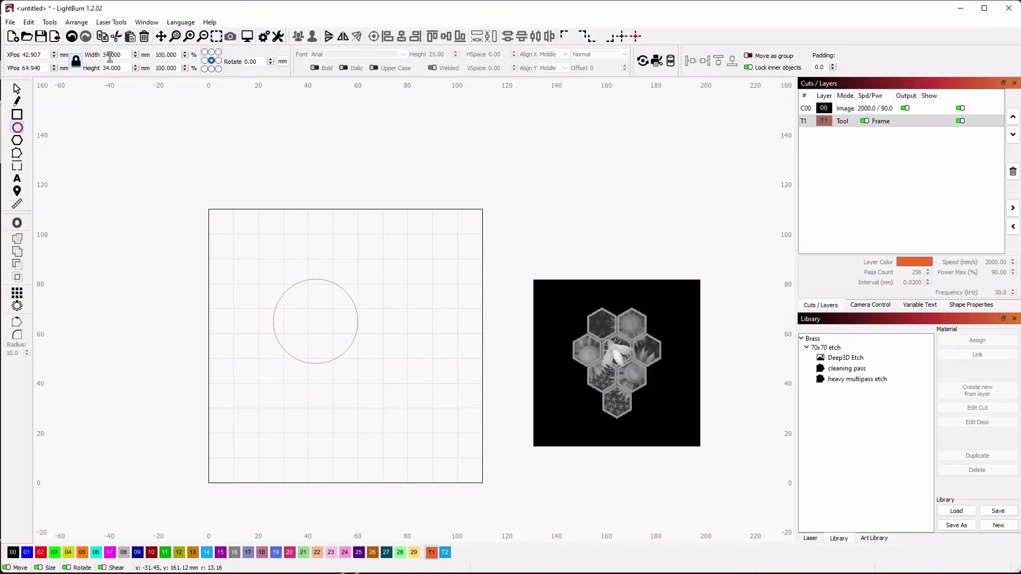
- Centre the bee image over the circle, shrink it to about 44 mm, and move the tool layer above it
{"action": "left_click", "coordinate": [618, 362]}
{"action": "left_click_drag", "start_coordinate": [618, 362], "coordinate": [312, 319]}
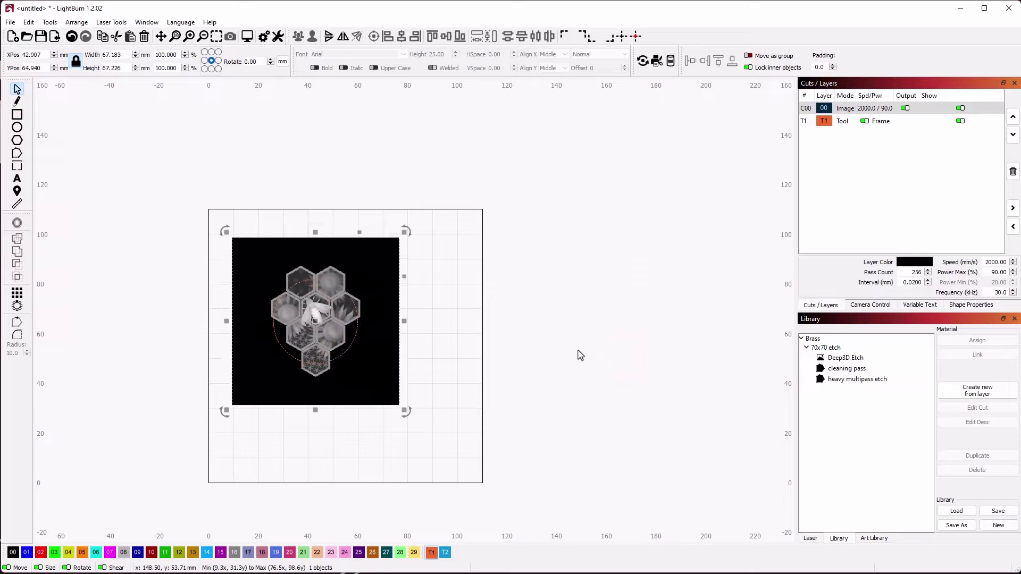
{"action": "left_click_drag", "start_coordinate": [404, 233], "coordinate": [377, 260]}
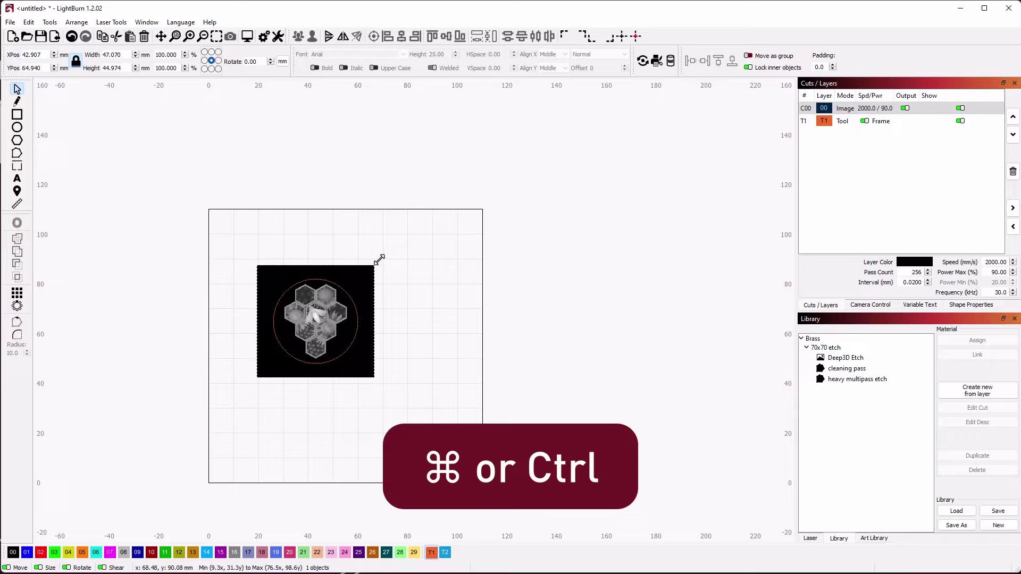
{"action": "left_click_drag", "start_coordinate": [393, 250], "coordinate": [385, 257]}
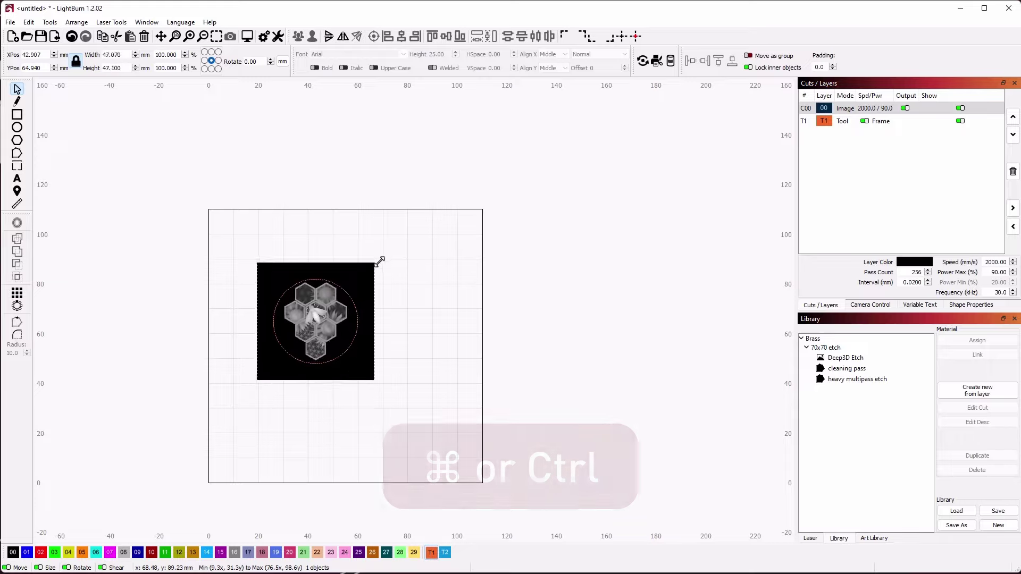
{"action": "left_click_drag", "start_coordinate": [380, 261], "coordinate": [377, 263]}
{"action": "scroll", "coordinate": [343, 280], "scroll_direction": "up", "scroll_amount": 5}
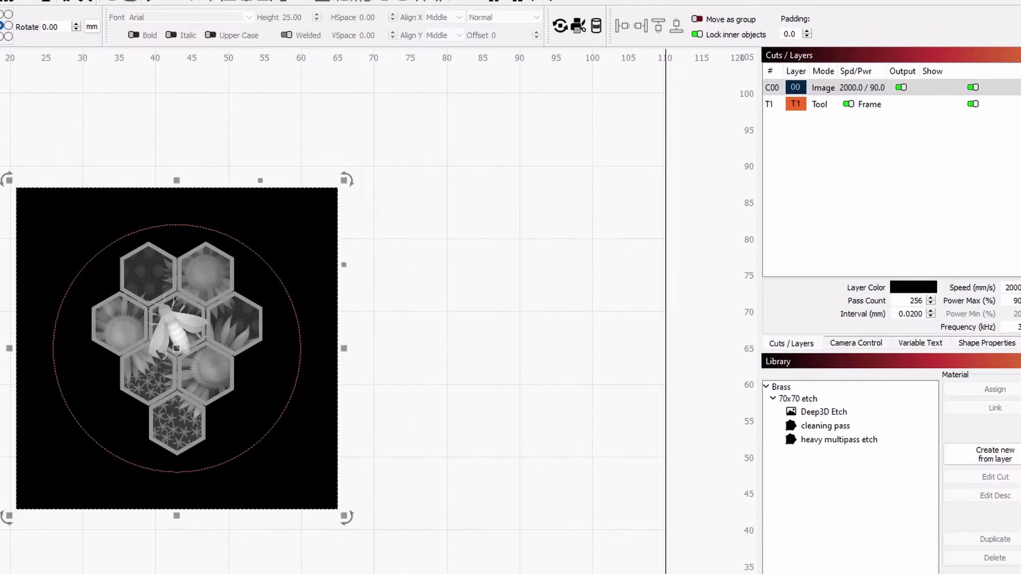
{"action": "mouse_move", "coordinate": [815, 105]}
{"action": "left_mouse_down"}
{"action": "mouse_move", "coordinate": [816, 83]}
{"action": "mouse_move", "coordinate": [818, 107]}
{"action": "left_mouse_up"}
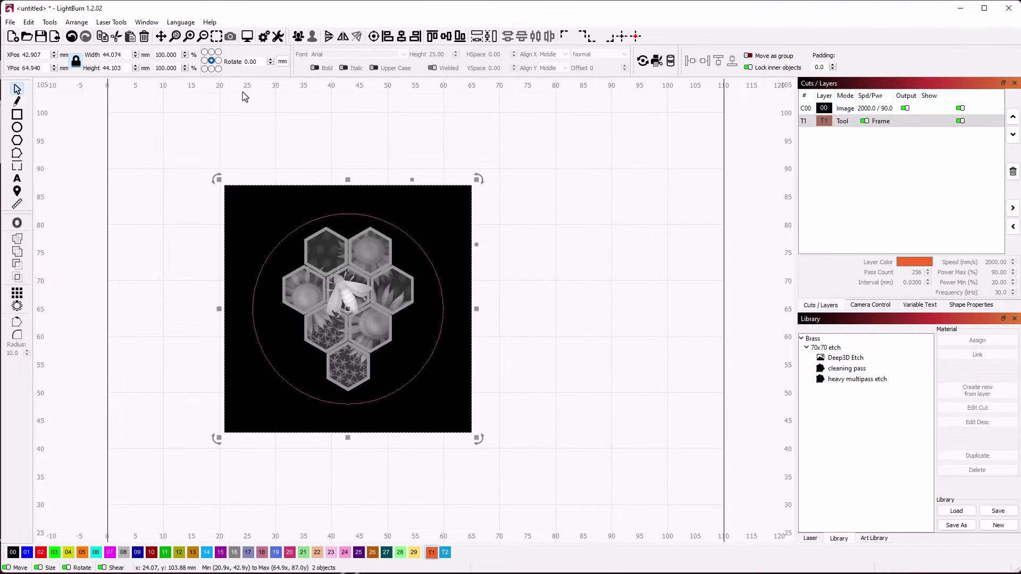
- Select the bee image and circle, apply the mask to the image, then nudge it slightly
{"action": "left_click", "coordinate": [246, 113]}
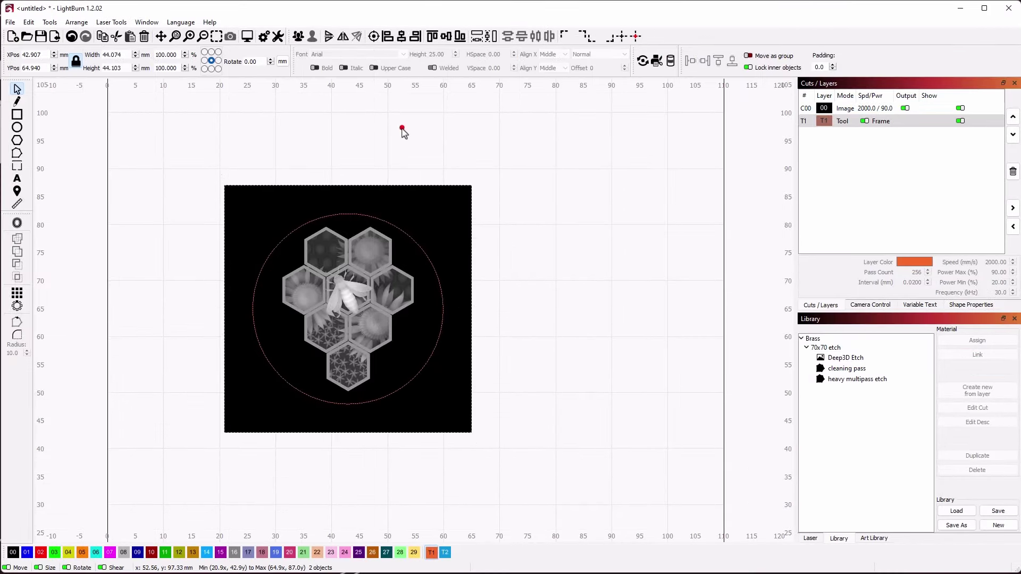
{"action": "left_click", "coordinate": [467, 213]}
{"action": "left_click", "coordinate": [415, 237], "text": "shift"}
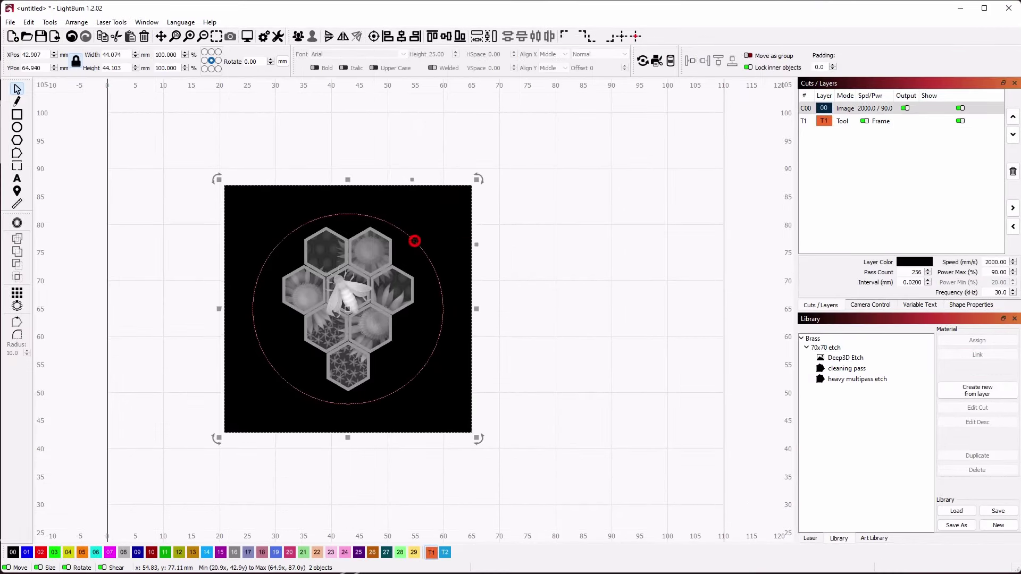
{"action": "left_click", "coordinate": [47, 23]}
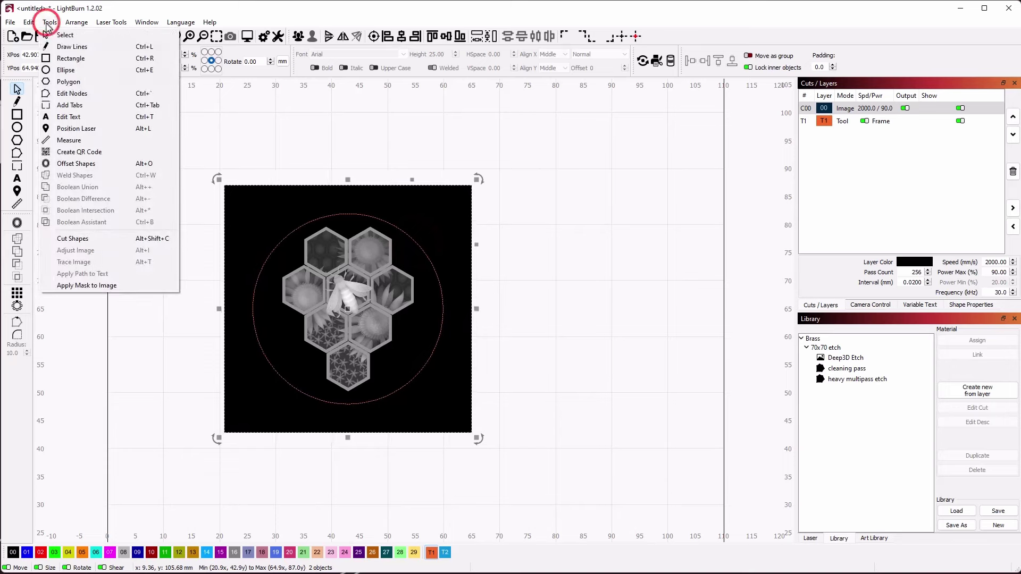
{"action": "left_click", "coordinate": [108, 287]}
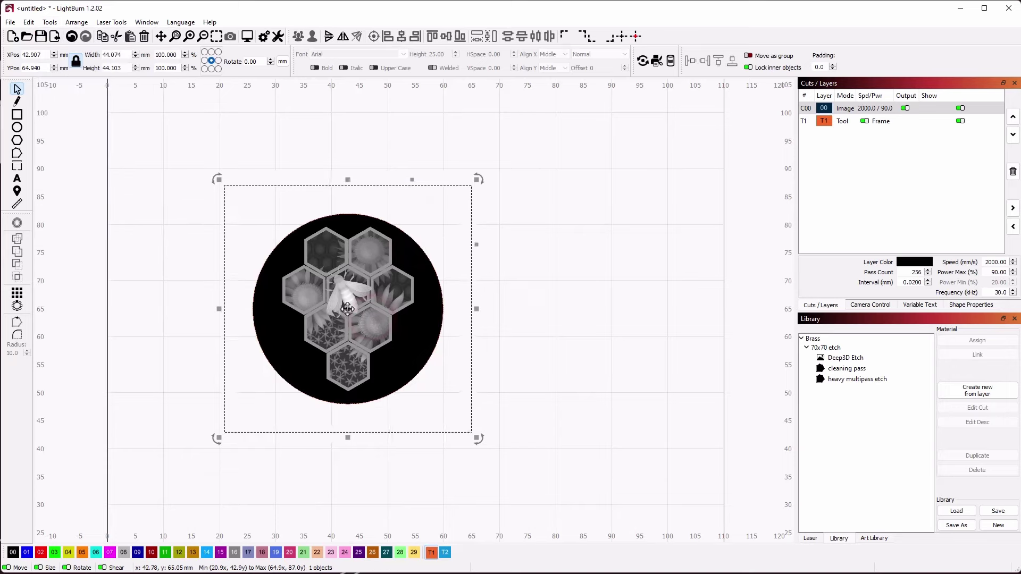
{"action": "mouse_move", "coordinate": [346, 310]}
{"action": "left_mouse_down"}
{"action": "mouse_move", "coordinate": [346, 321]}
{"action": "mouse_move", "coordinate": [345, 298]}
{"action": "mouse_move", "coordinate": [352, 318]}
{"action": "left_mouse_up"}
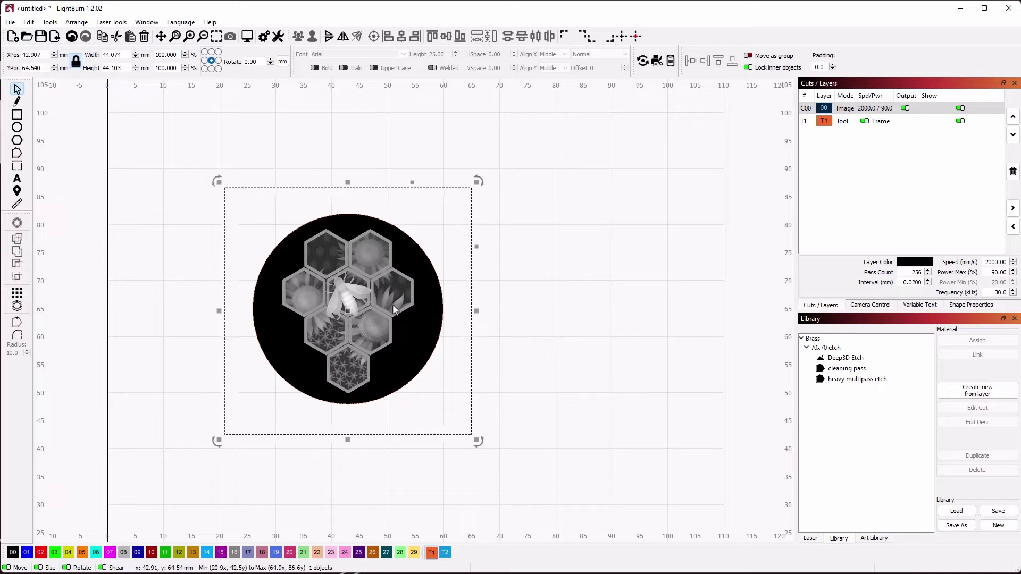
- Duplicate the 34 mm circle onto blue fill layer 01 and group all three objects
{"action": "left_click", "coordinate": [552, 239]}
{"action": "left_click", "coordinate": [425, 255]}
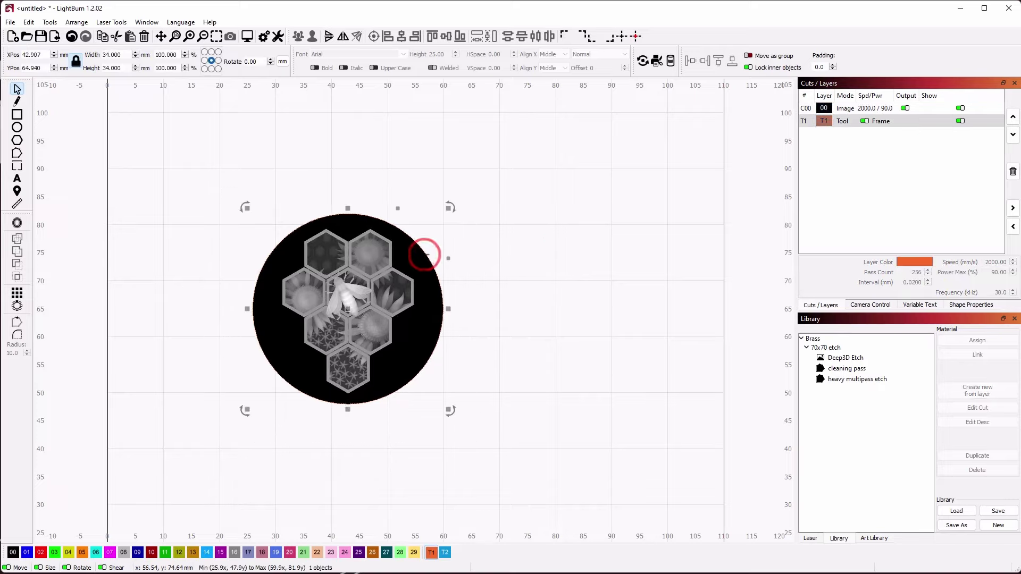
{"action": "left_click", "coordinate": [29, 22]}
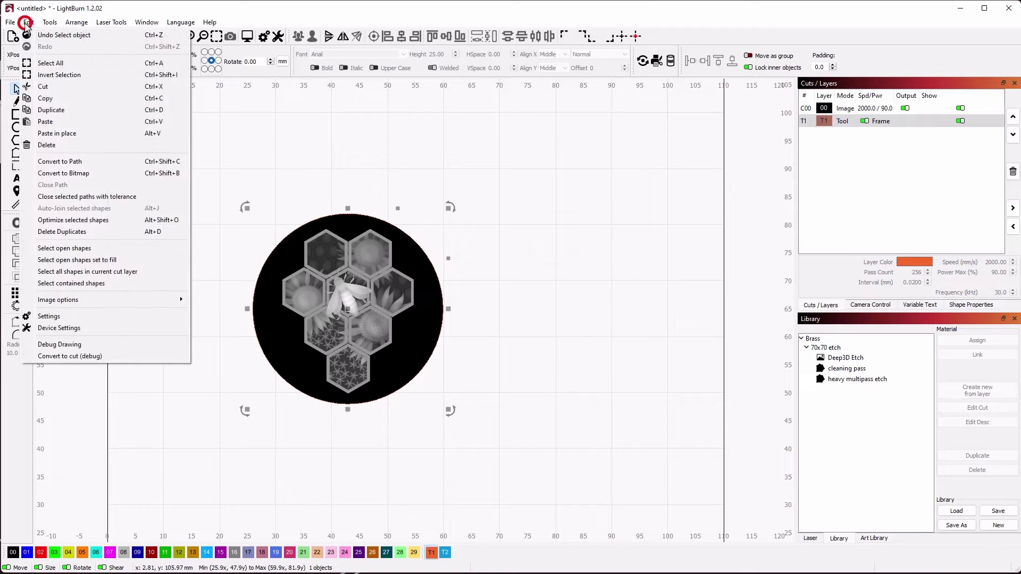
{"action": "left_click", "coordinate": [58, 110]}
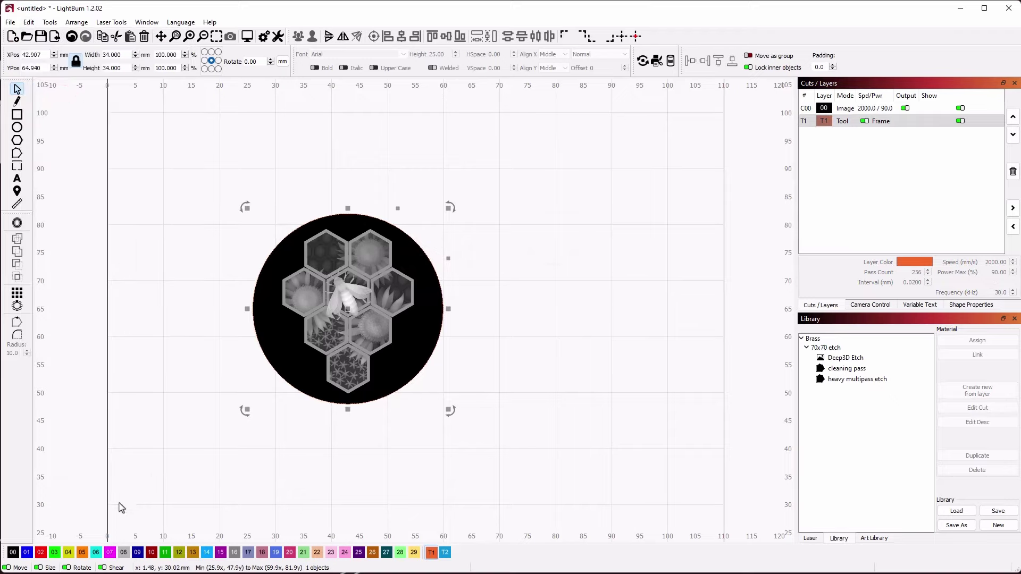
{"action": "left_click", "coordinate": [26, 552]}
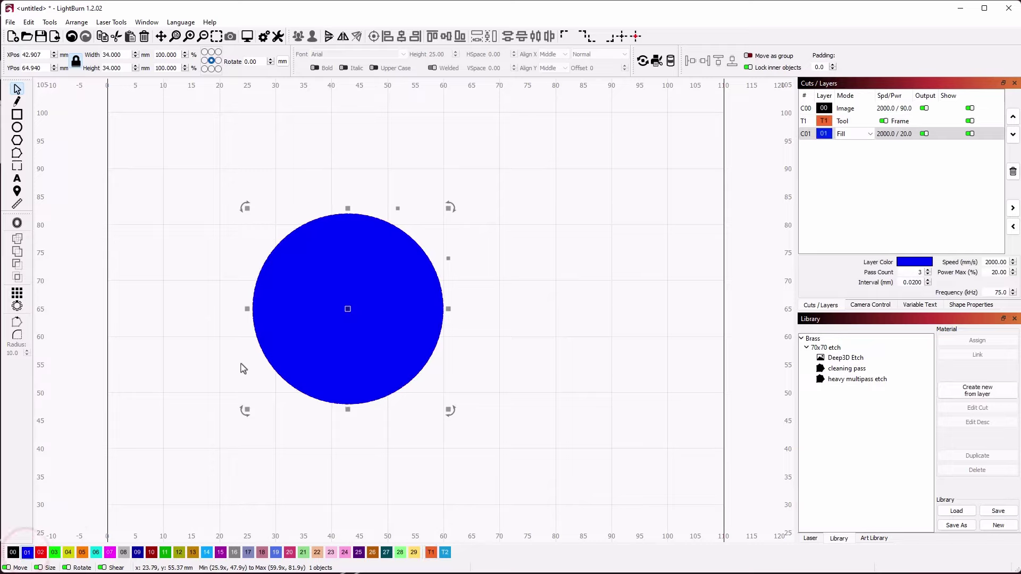
{"action": "left_click_drag", "start_coordinate": [550, 467], "coordinate": [171, 187]}
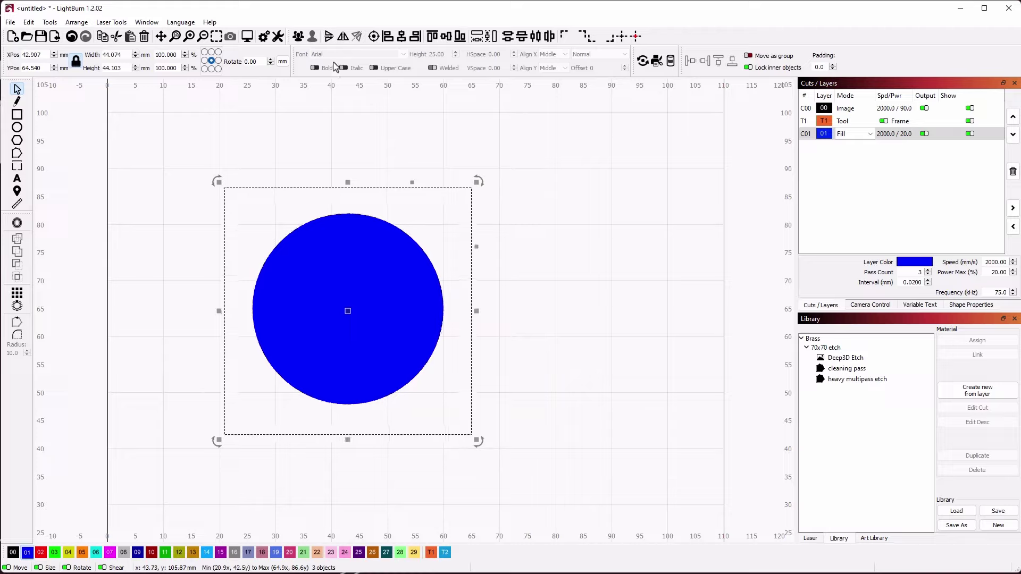
{"action": "left_click", "coordinate": [298, 36]}
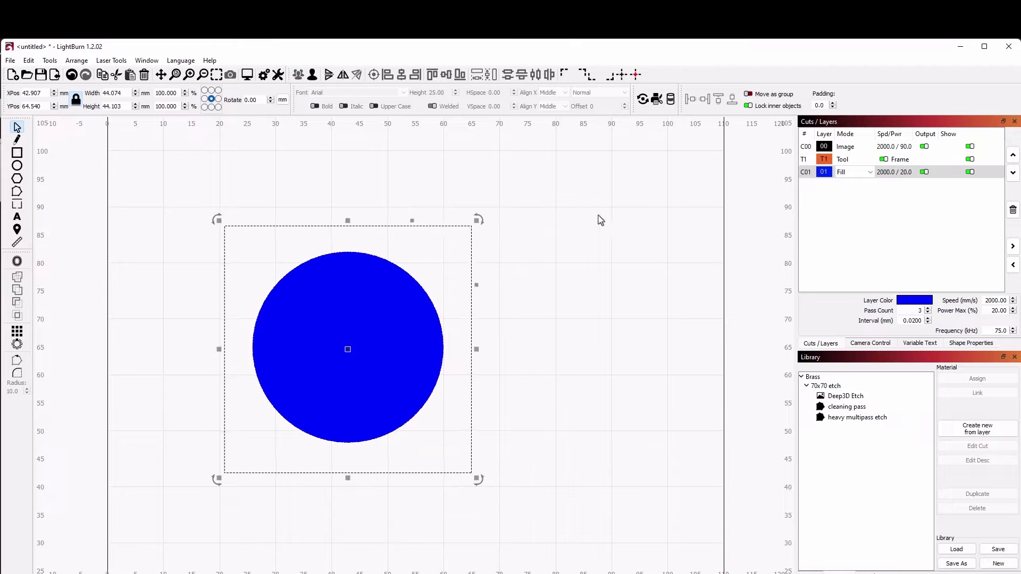
- Set image layer 00's image mode to 3D Sliced in its cut settings
{"action": "double_click", "coordinate": [806, 109]}
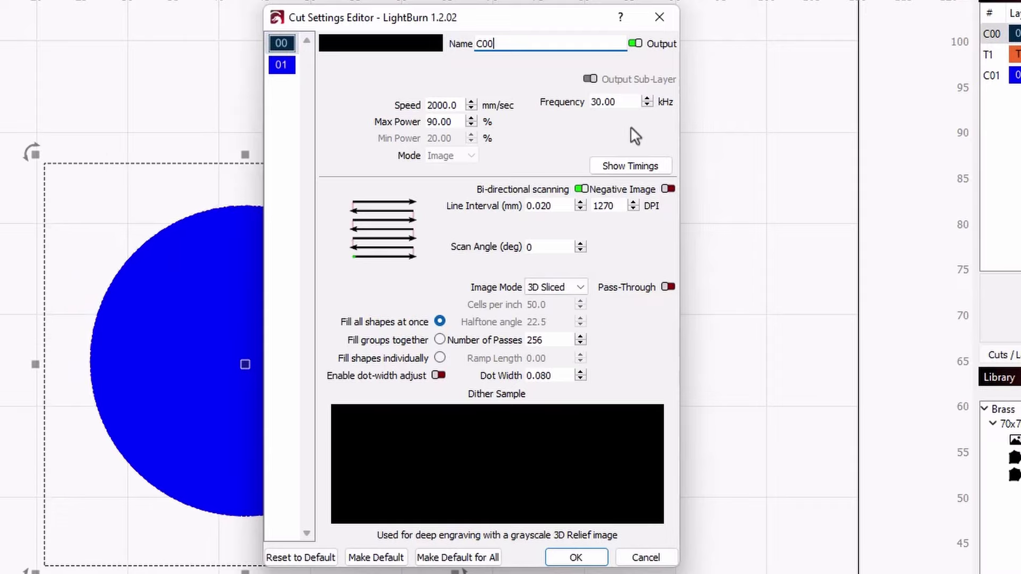
{"action": "left_click", "coordinate": [580, 286]}
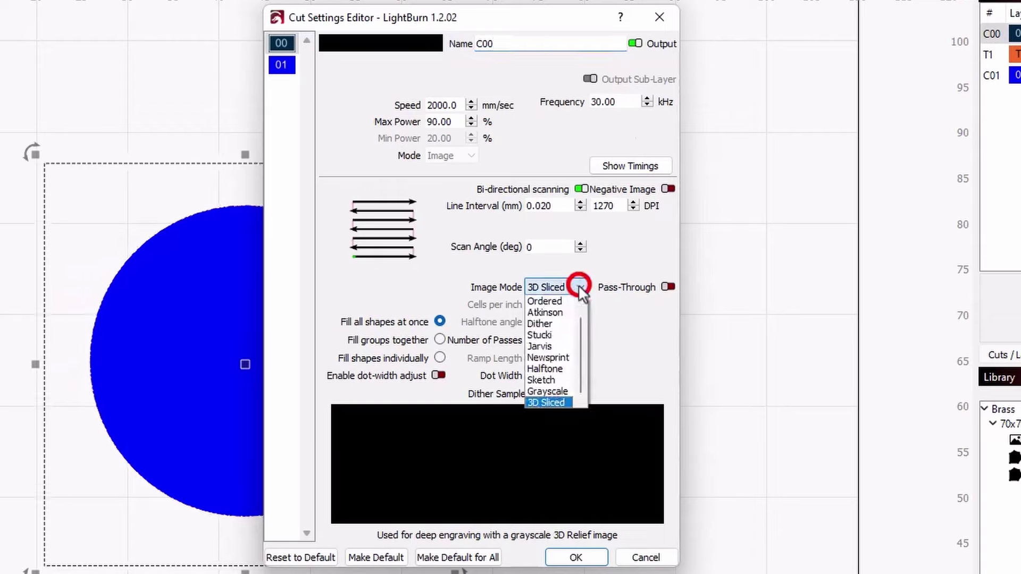
{"action": "left_click", "coordinate": [547, 401]}
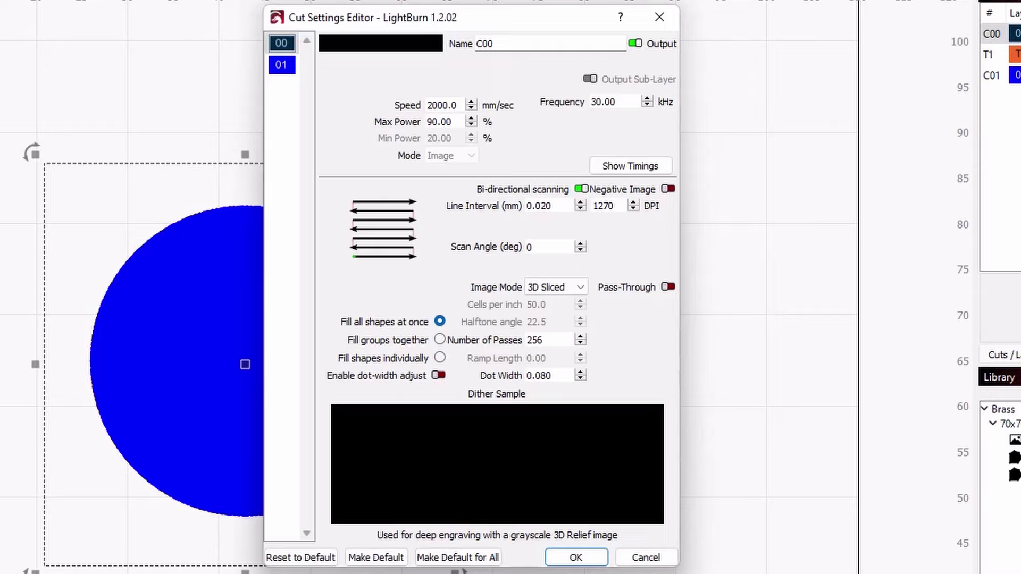
- Review fill layer 01's settings (3 passes, 20% power) and confirm with OK
{"action": "left_click", "coordinate": [282, 66]}
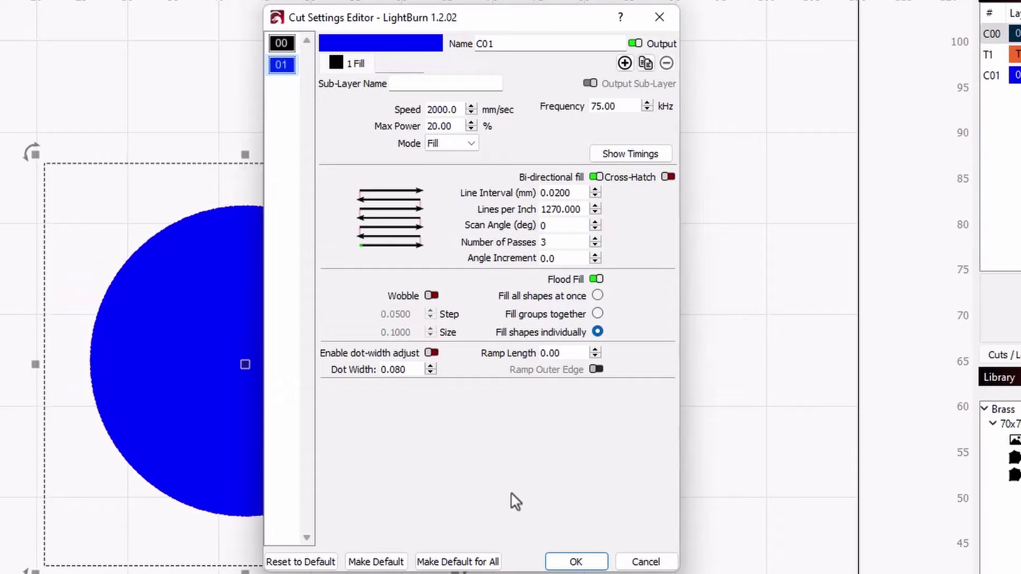
{"action": "left_click", "coordinate": [573, 560]}
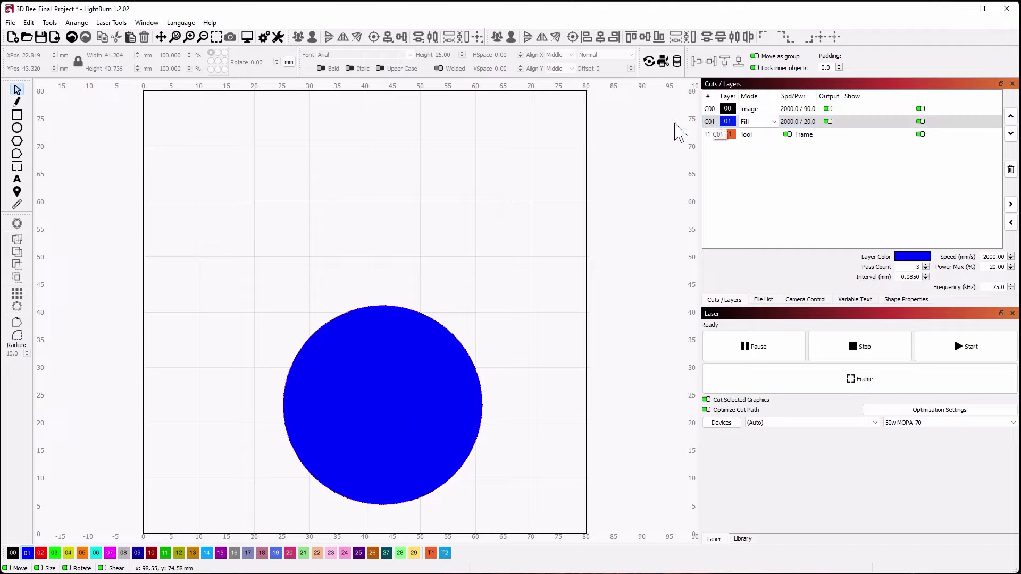
- Frame the image and blue cleaning circle together, with Live Framing limited to tool layers only
{"action": "left_click_drag", "start_coordinate": [537, 522], "coordinate": [266, 280]}
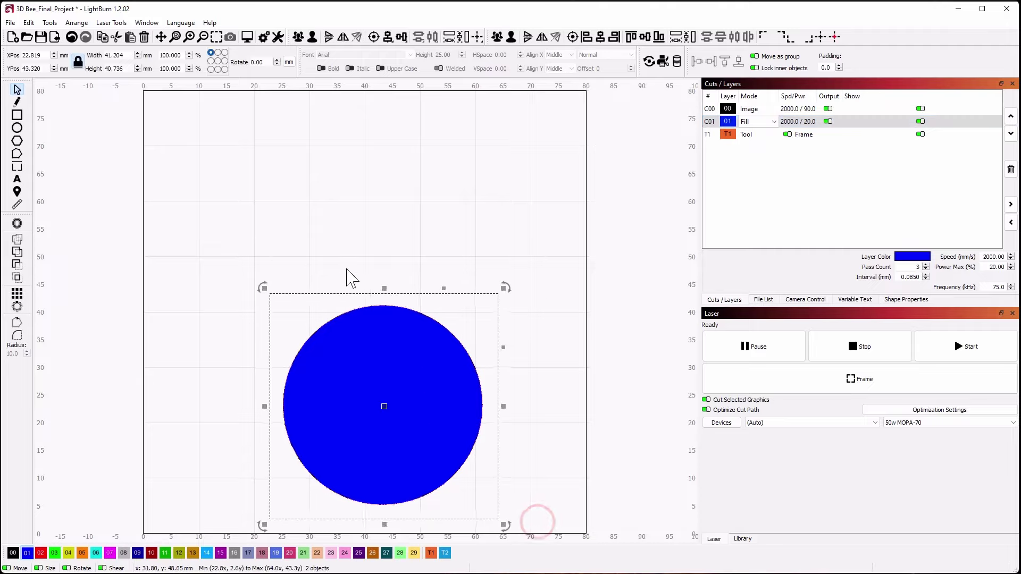
{"action": "left_click", "coordinate": [817, 378]}
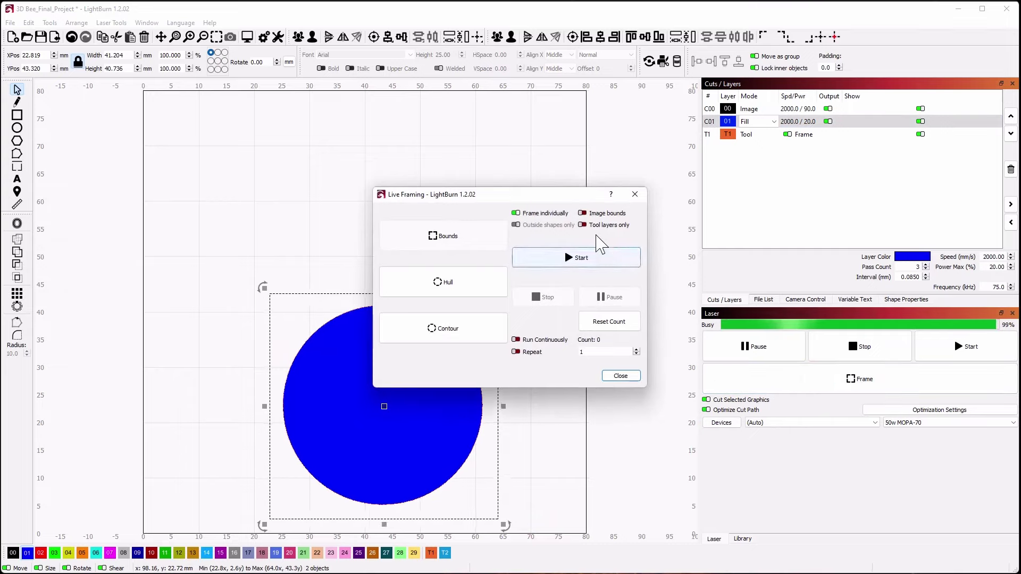
{"action": "left_click", "coordinate": [582, 224]}
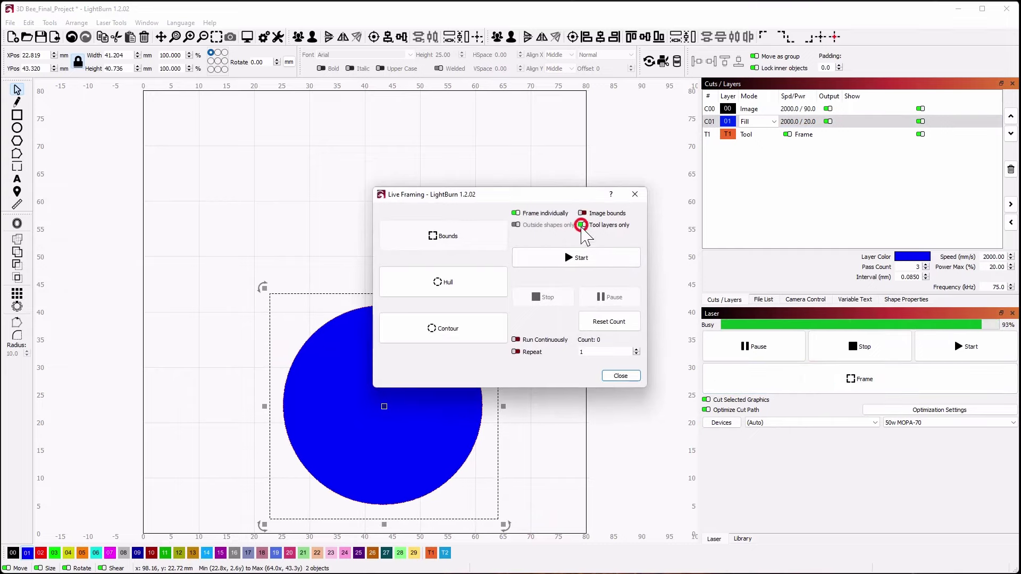